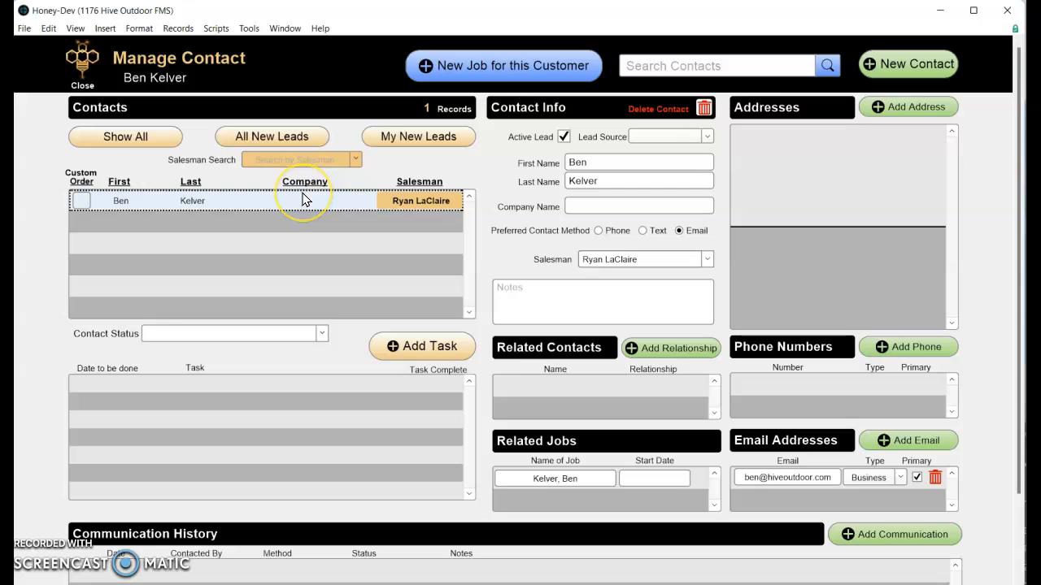
Filter the contacts to my new leads and open the second contact in the list
left_click(395, 138)
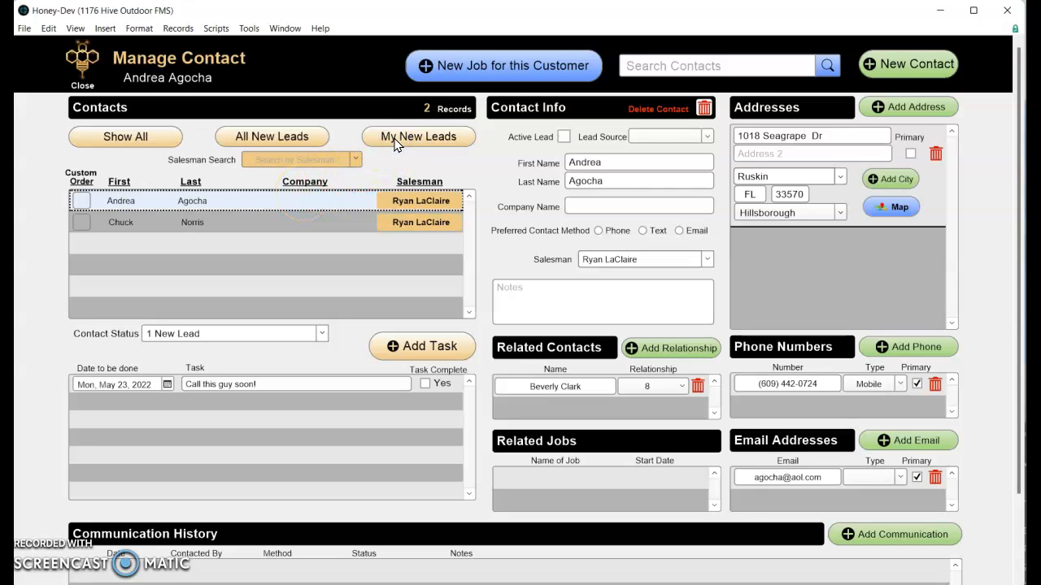
left_click(352, 222)
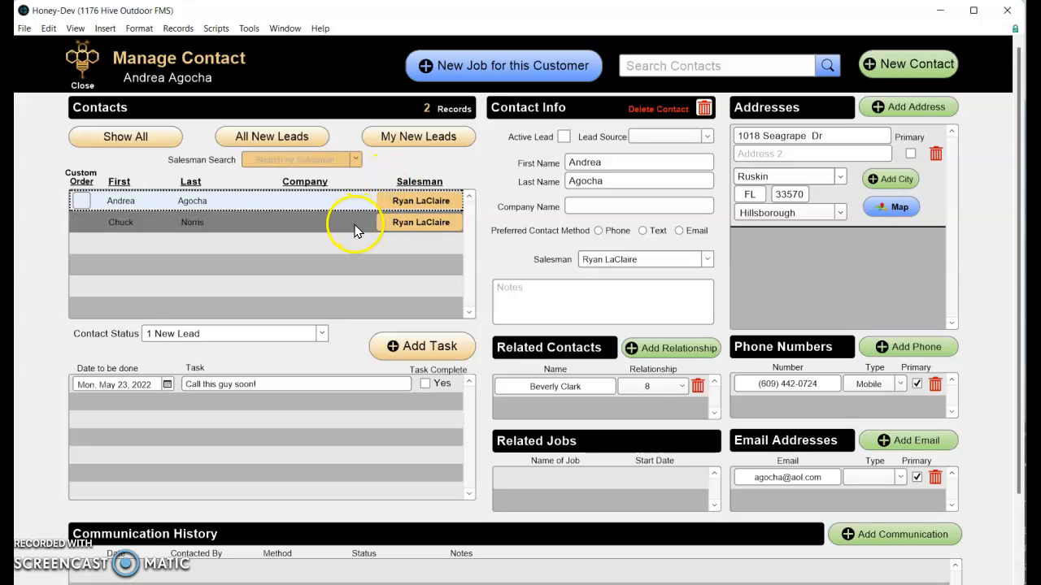
left_click(257, 223)
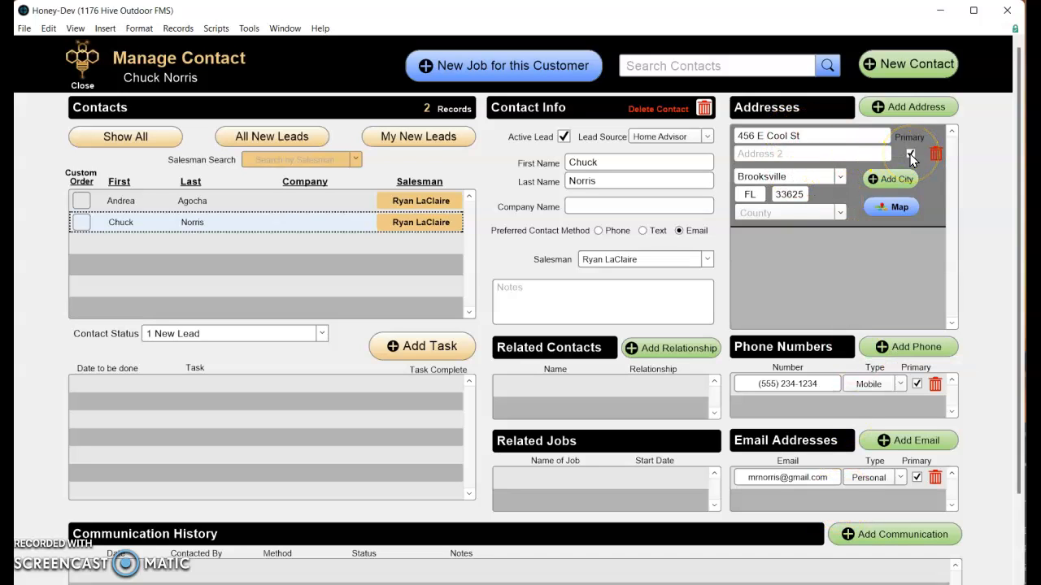
Add a second address record to the contact and enter its street address
left_click(912, 108)
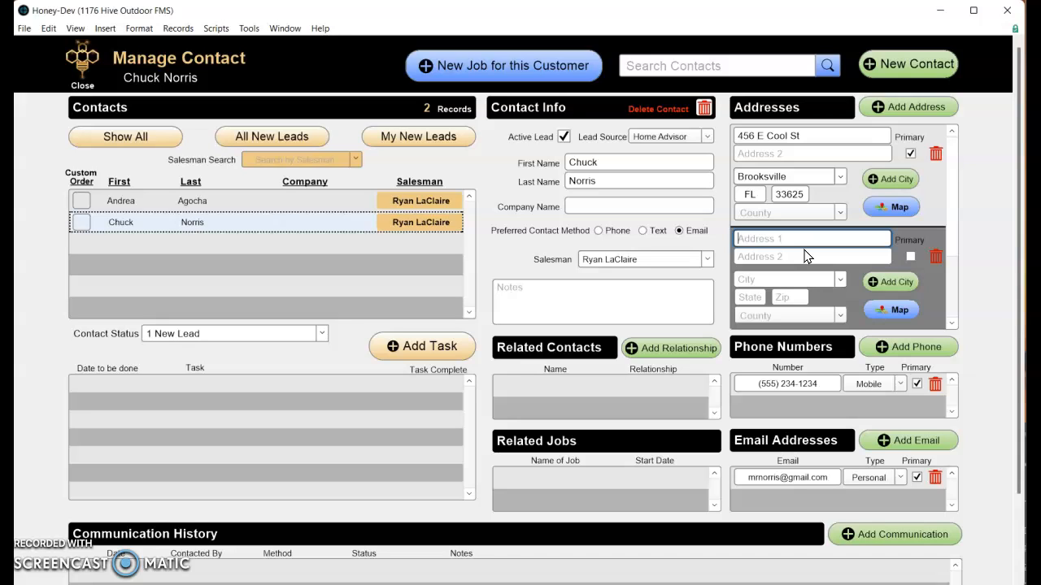
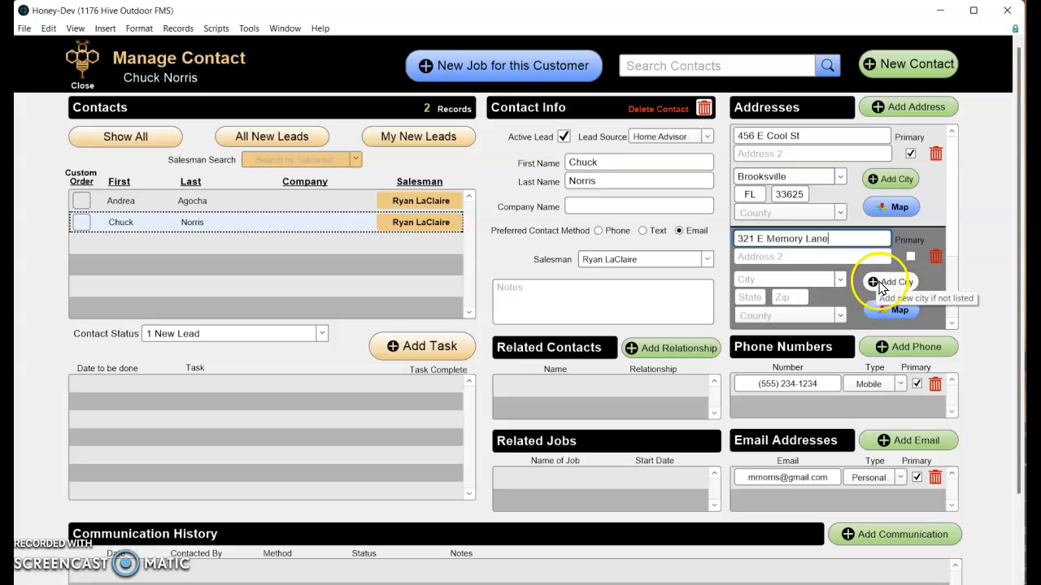
Set the new address's city to Dunedin and enter its ZIP code
left_click(839, 281)
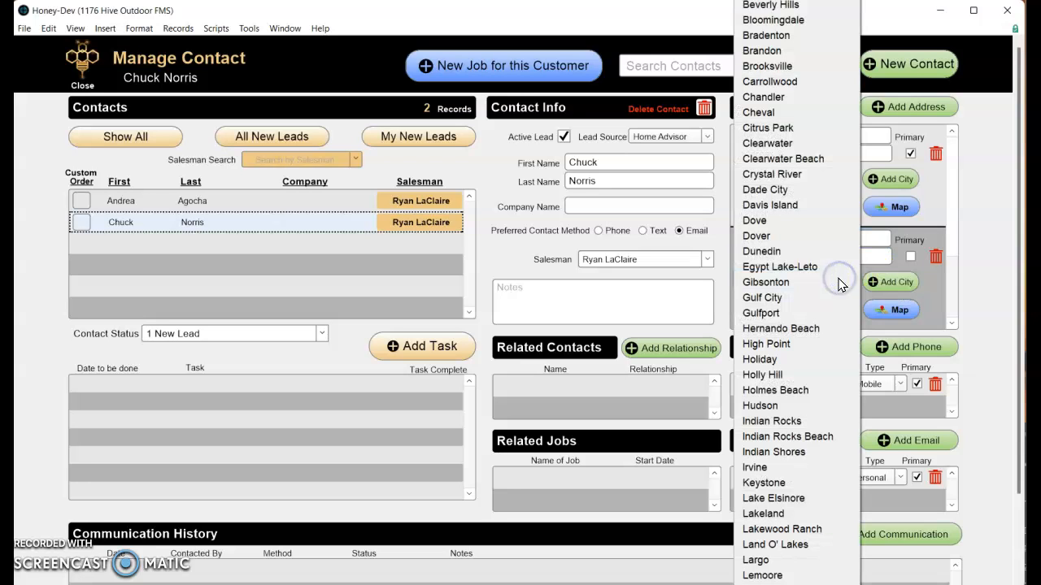
left_click(786, 251)
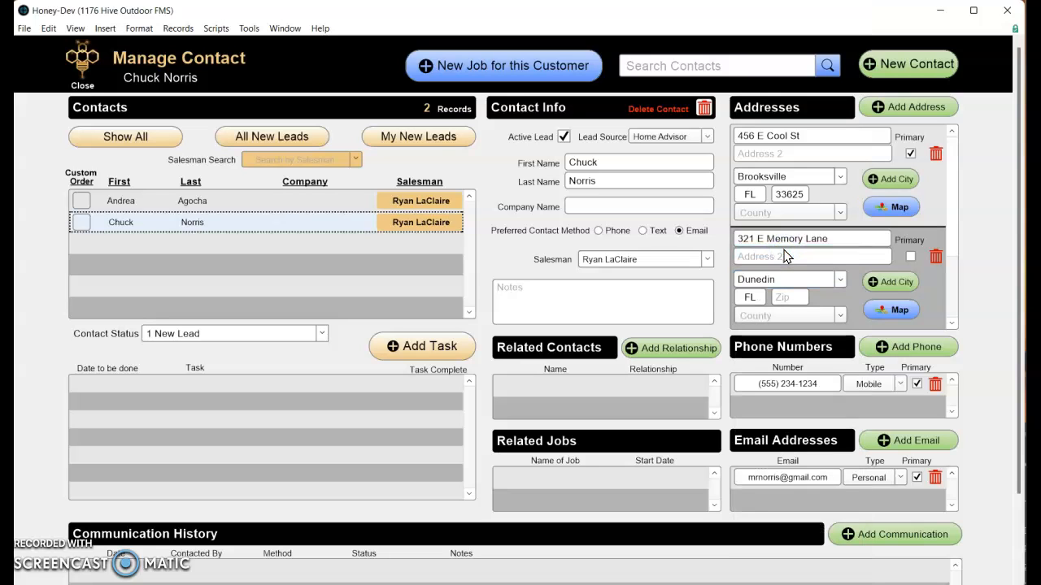
left_click(881, 281)
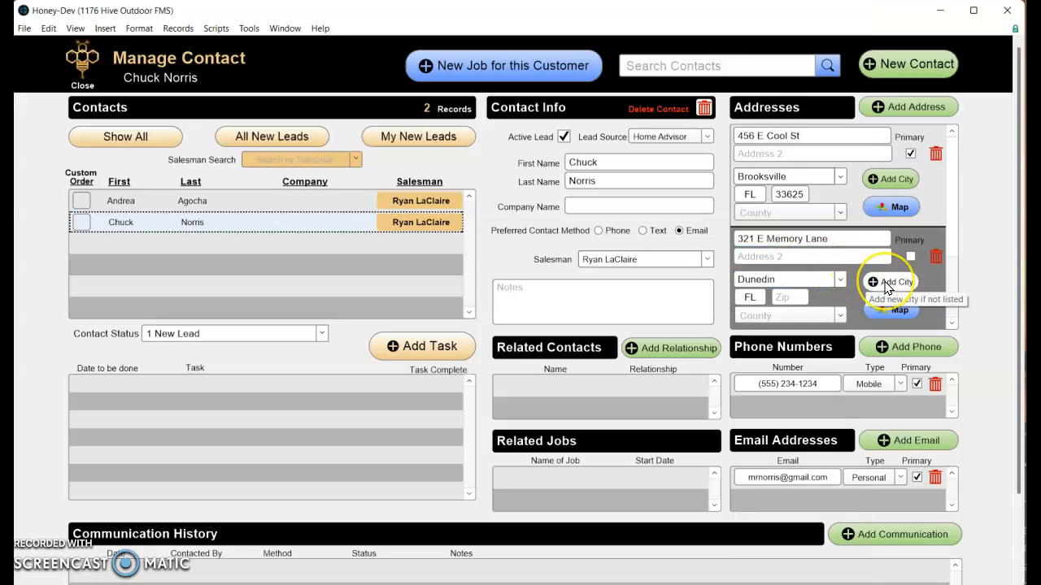
left_click(783, 297)
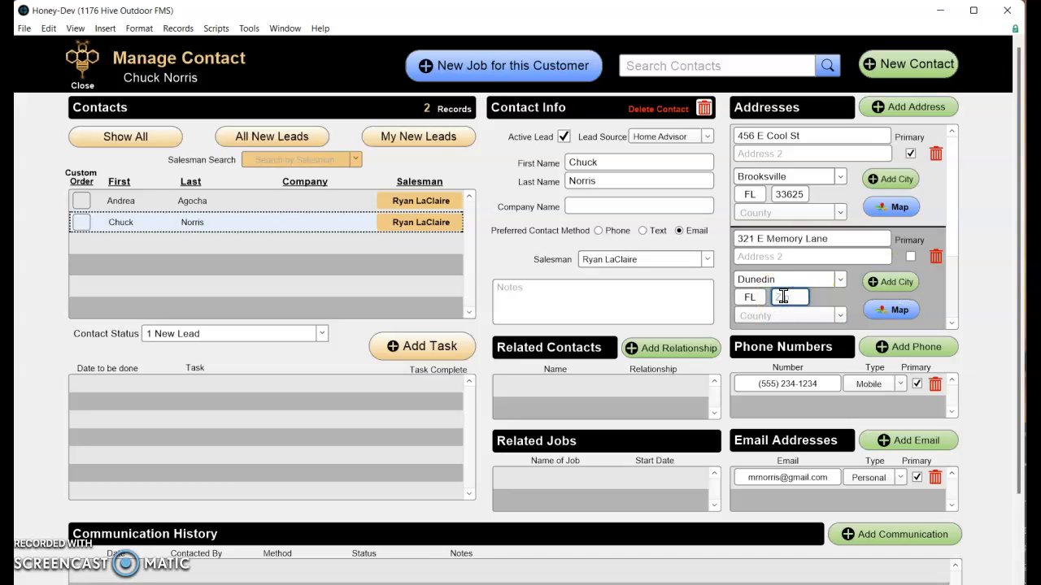
type("33656")
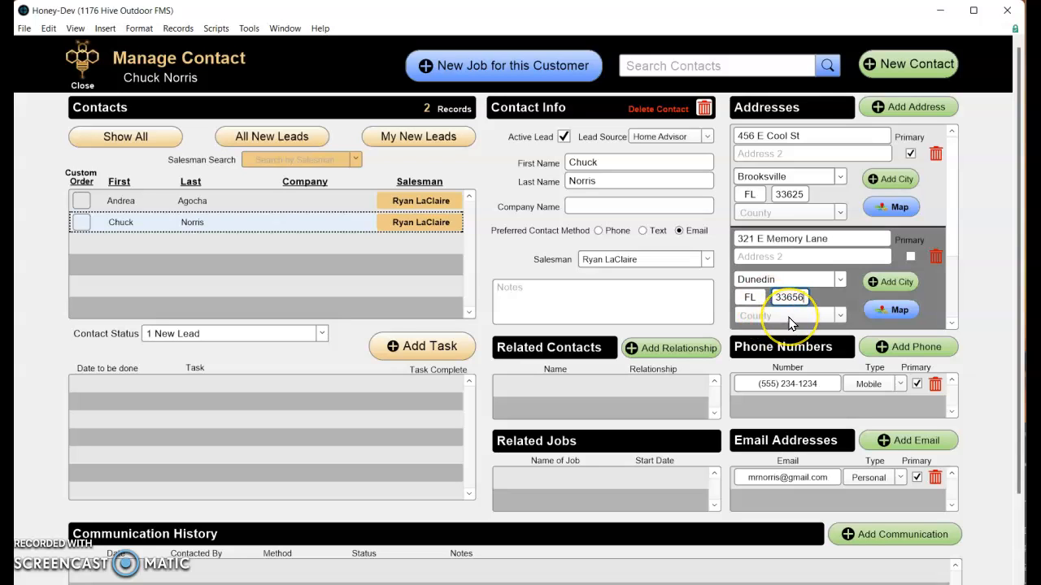
left_click(978, 234)
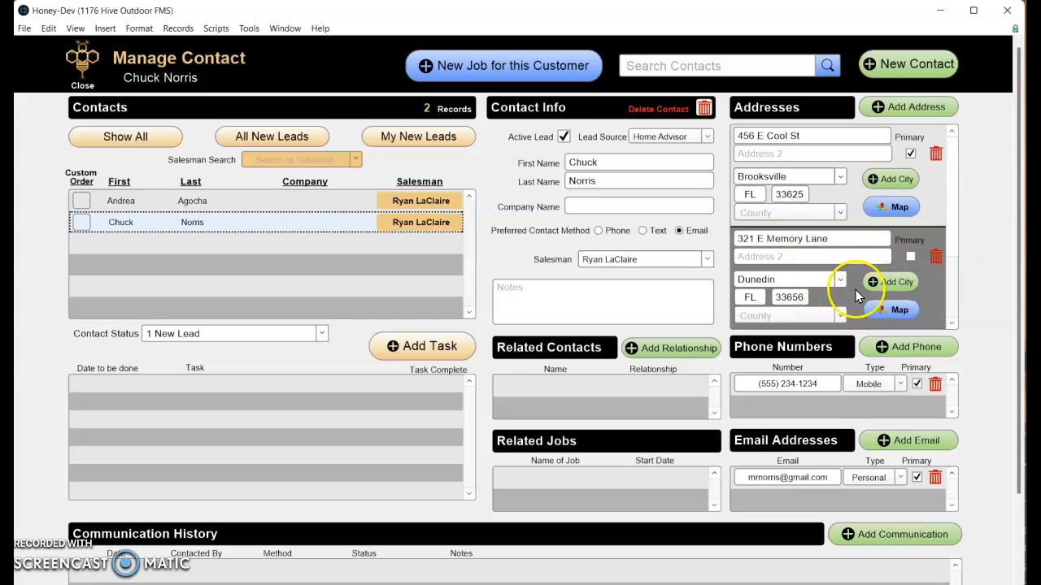
Make the newly added Dunedin address the contact's primary address
left_click(910, 256)
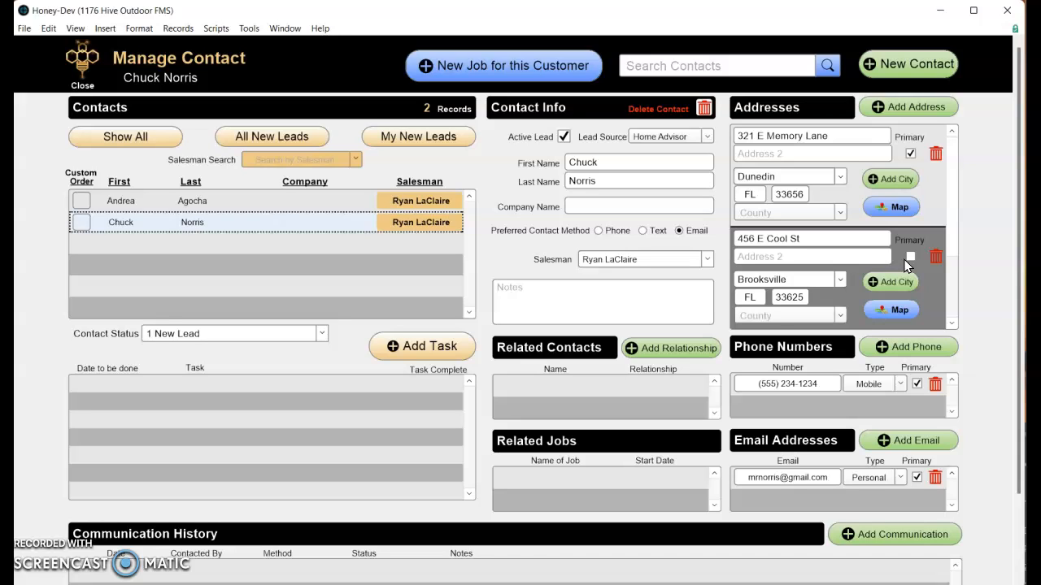
left_click(941, 337)
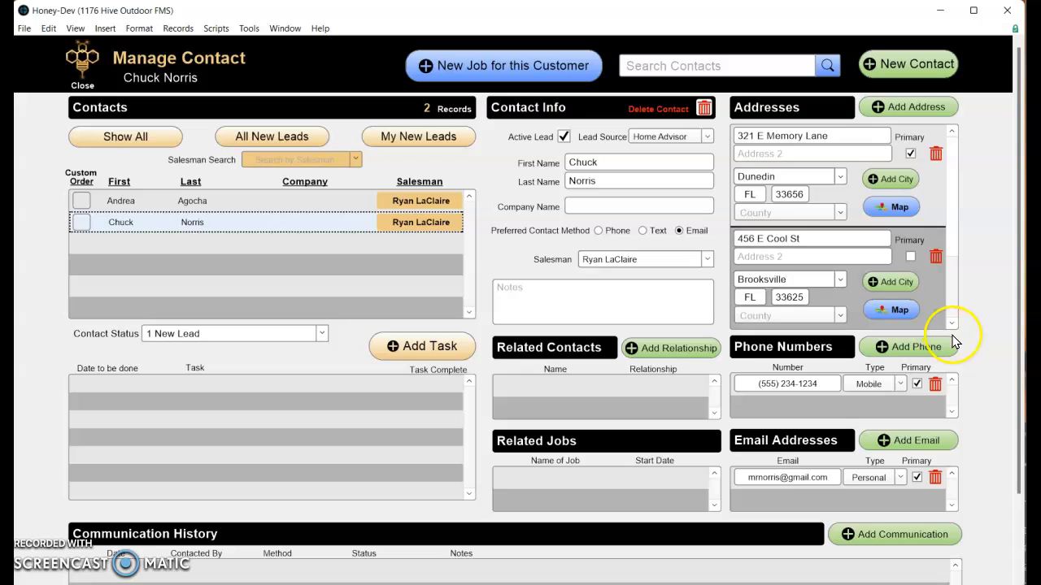
left_click(879, 202)
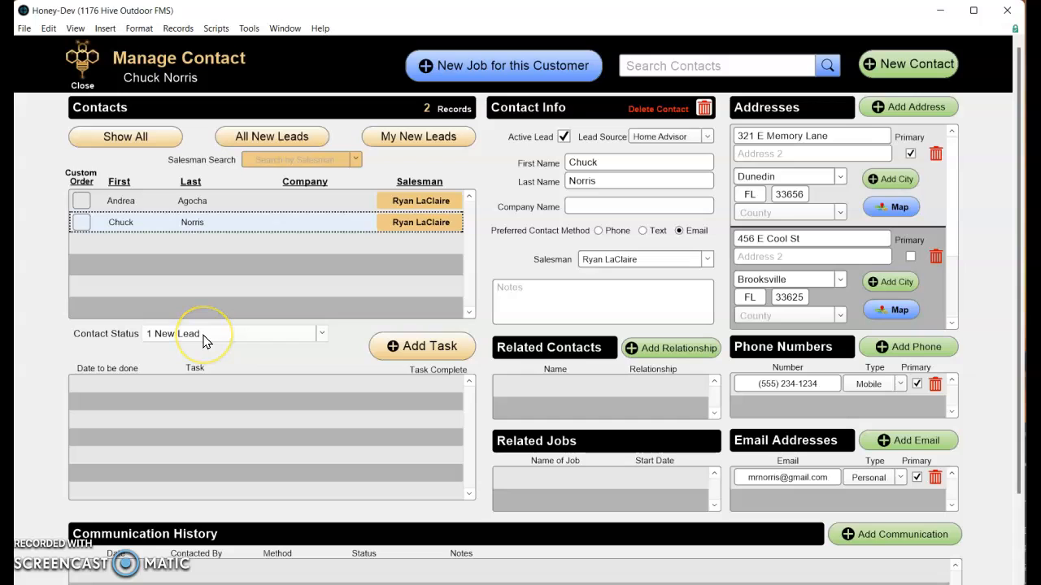
List all new leads across every salesman and browse through the contacts
left_click(259, 139)
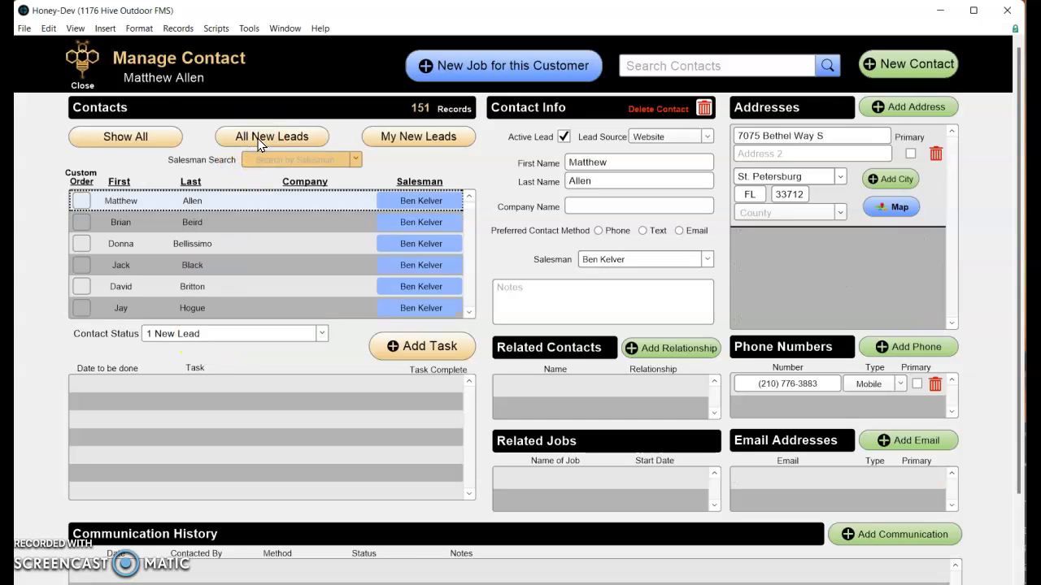
scroll(295, 234, "down", 3)
scroll(295, 233, "down", 3)
scroll(296, 234, "up", 3)
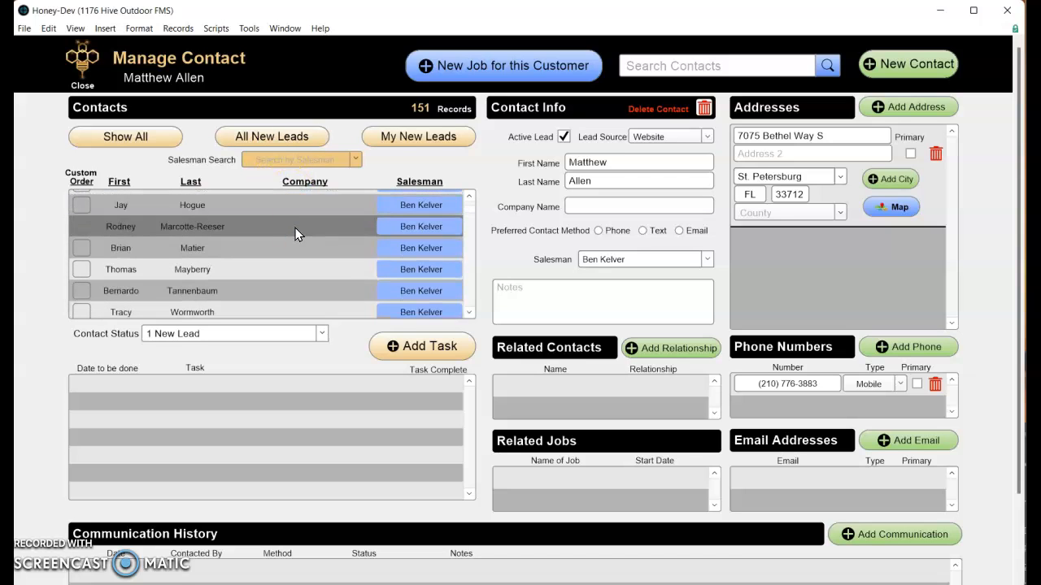
Return to my new leads and add the task "Follow up on last call" to the first contact
left_click(388, 147)
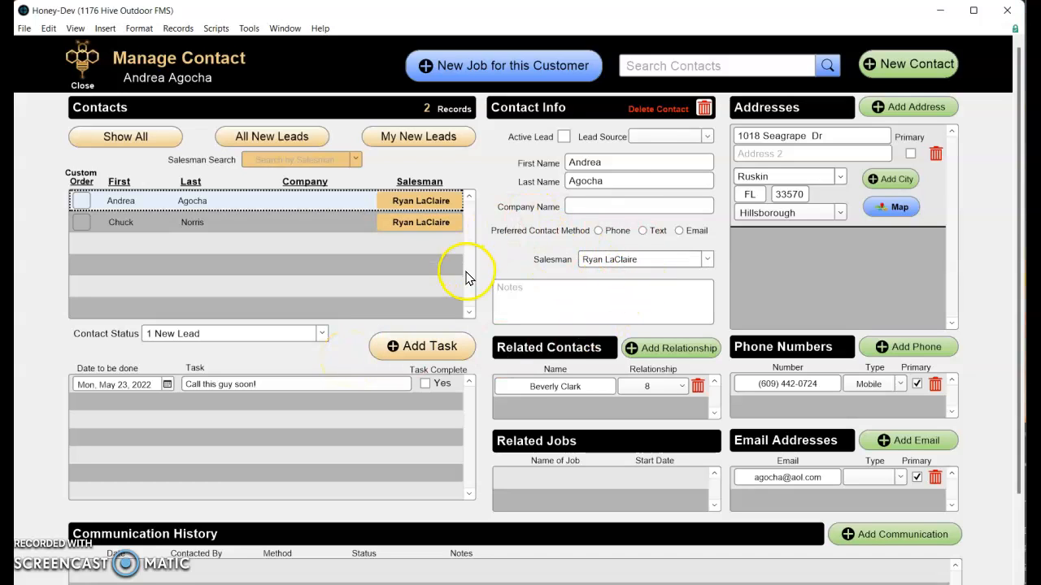
left_click(432, 350)
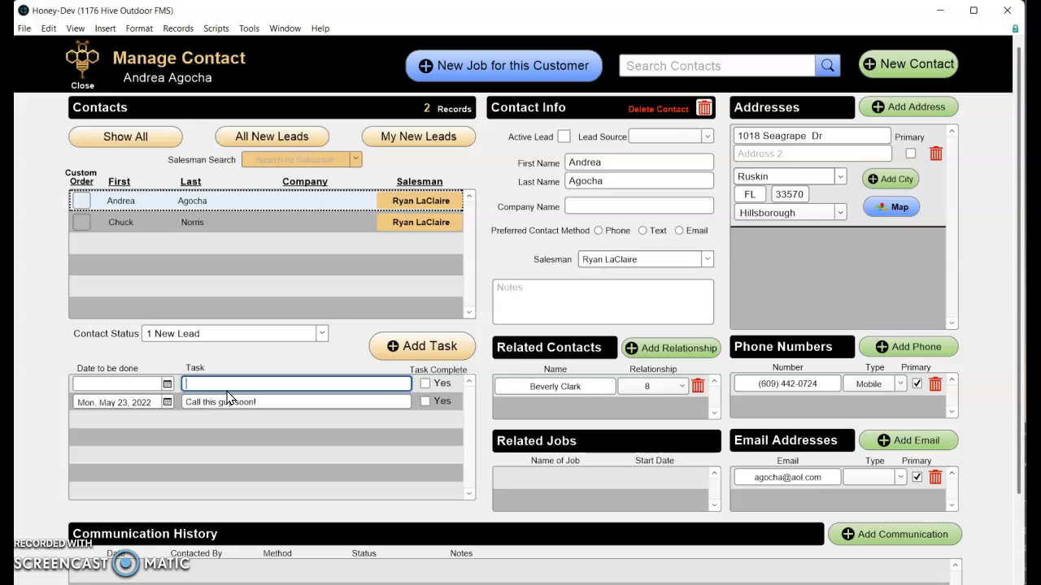
type("Follow up on  last call")
Set the follow-up task's date to be done to Friday, May 27, 2022
left_click(167, 383)
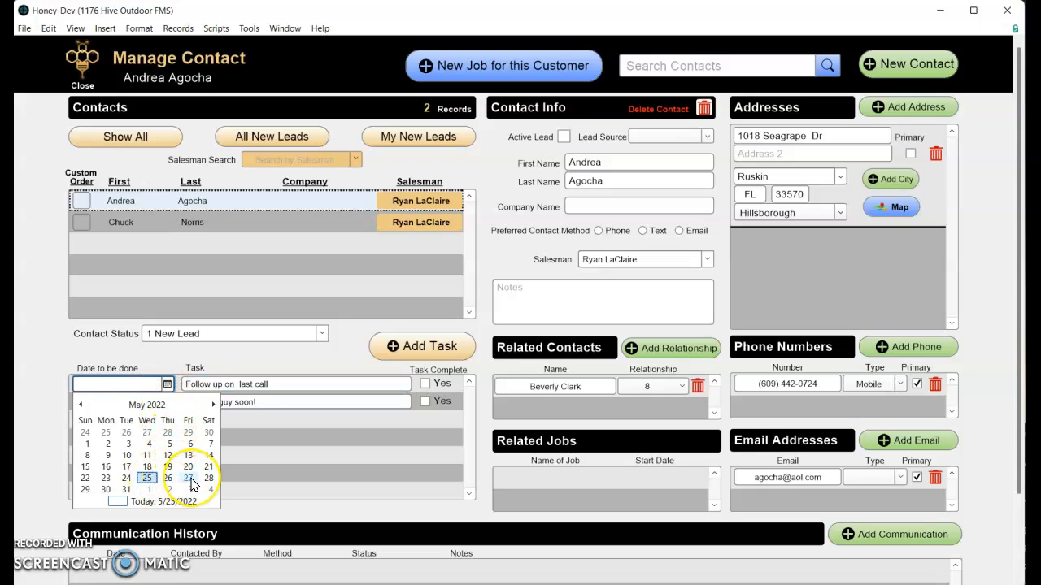
left_click(189, 479)
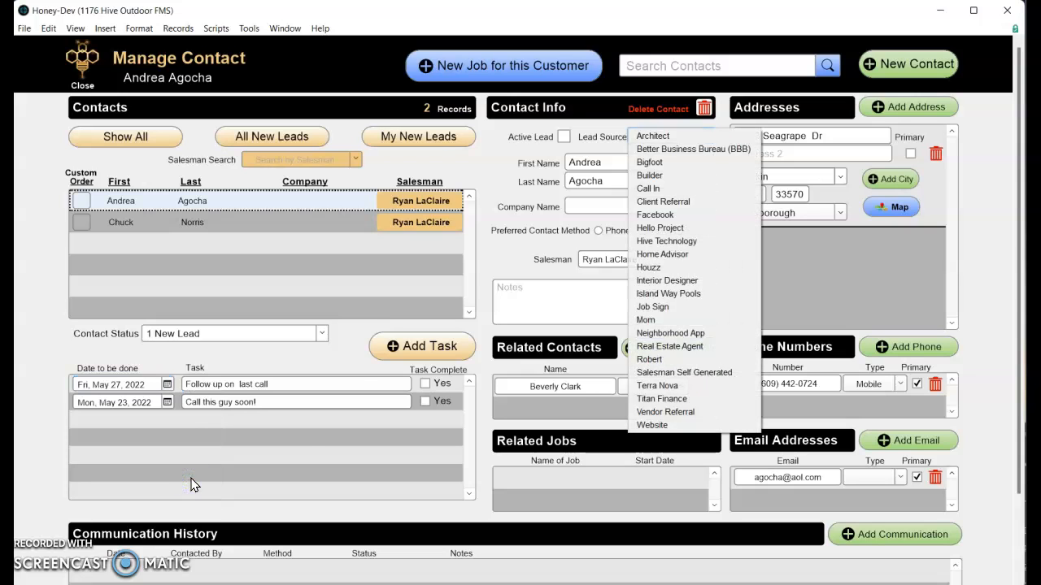
left_click(483, 370)
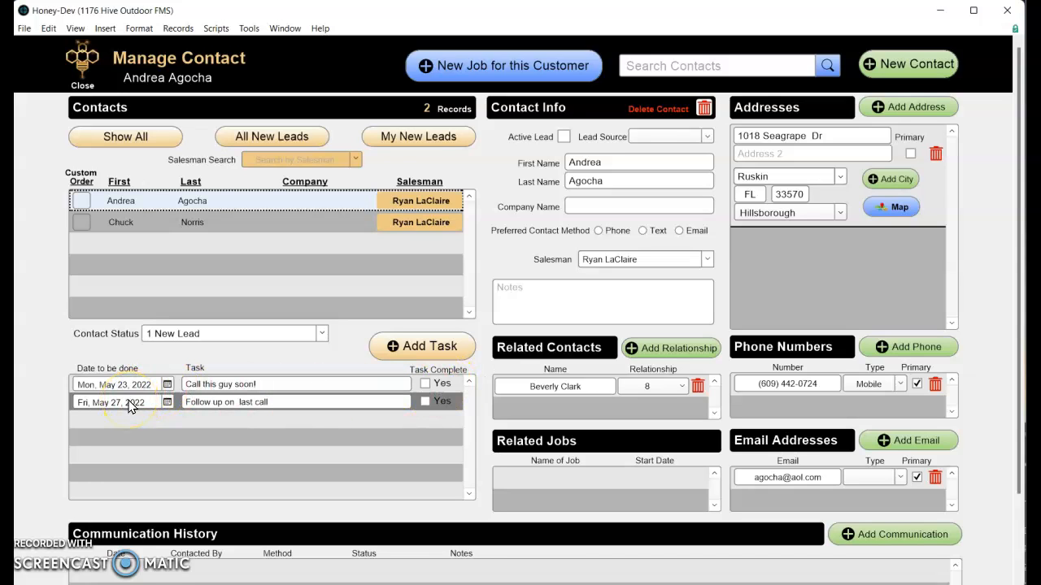
left_click(258, 403)
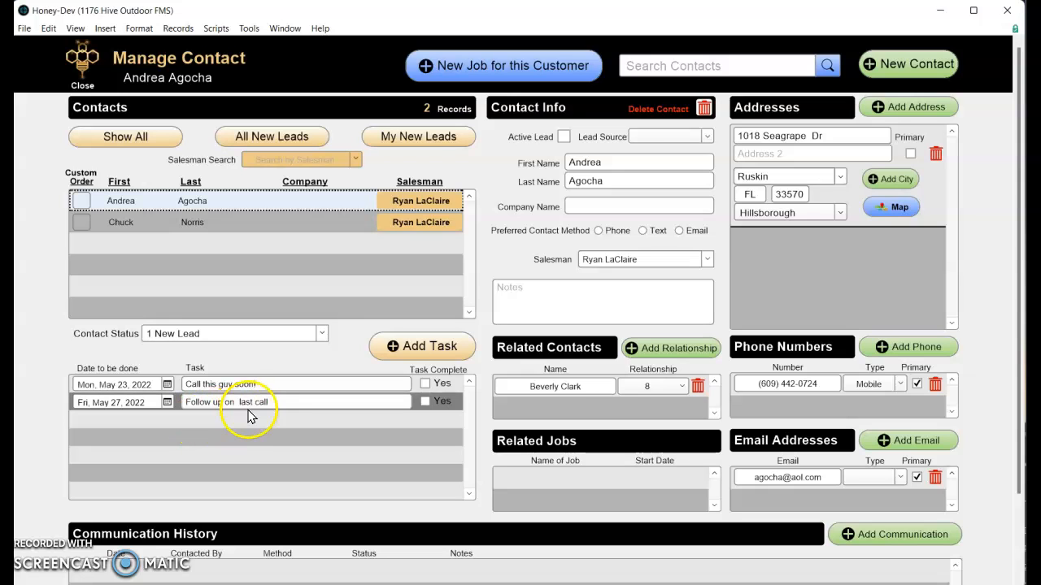
left_click(352, 333)
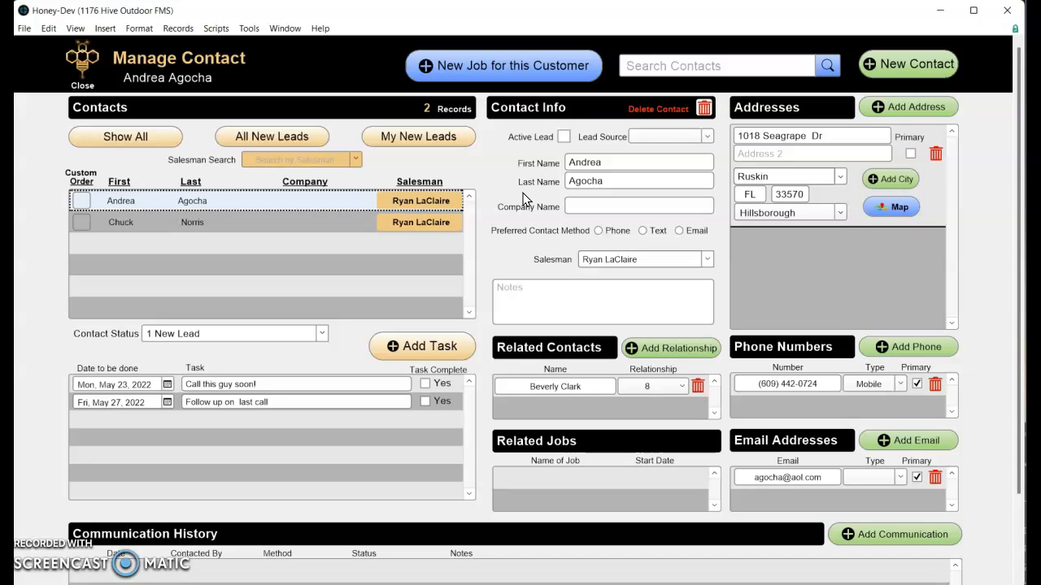
left_click(267, 386)
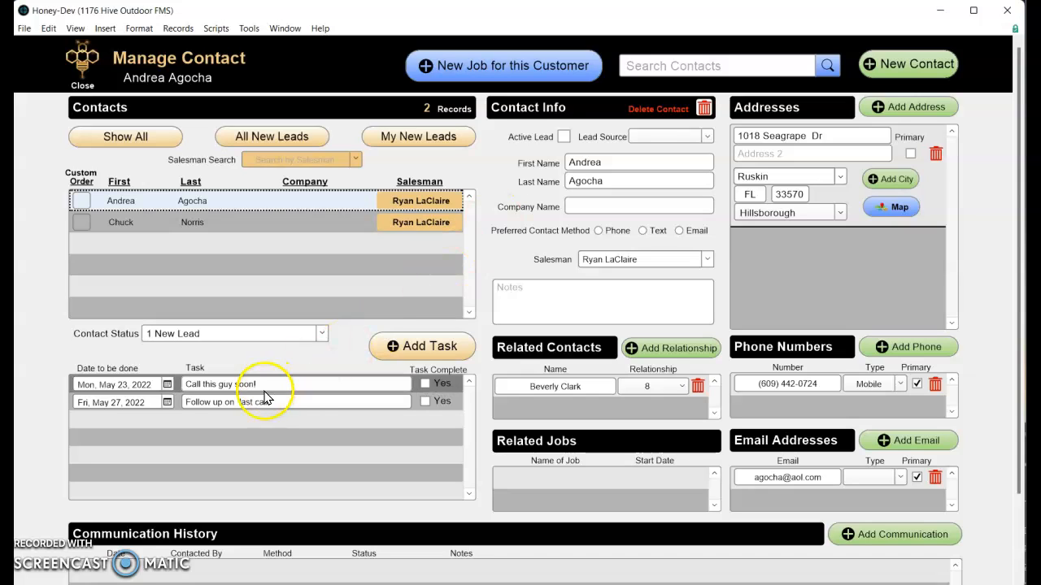
left_click(262, 404)
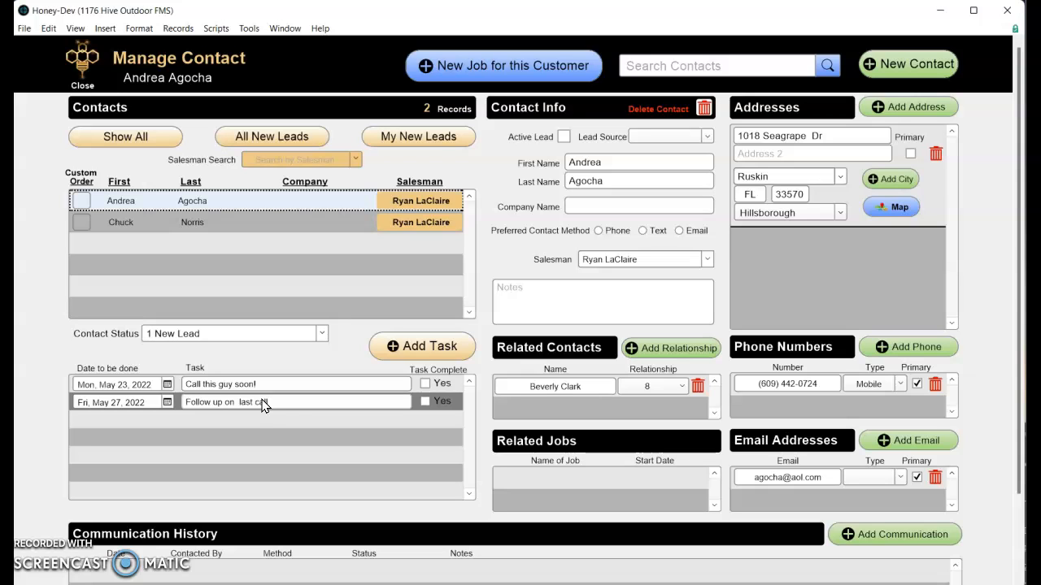
left_click(361, 458)
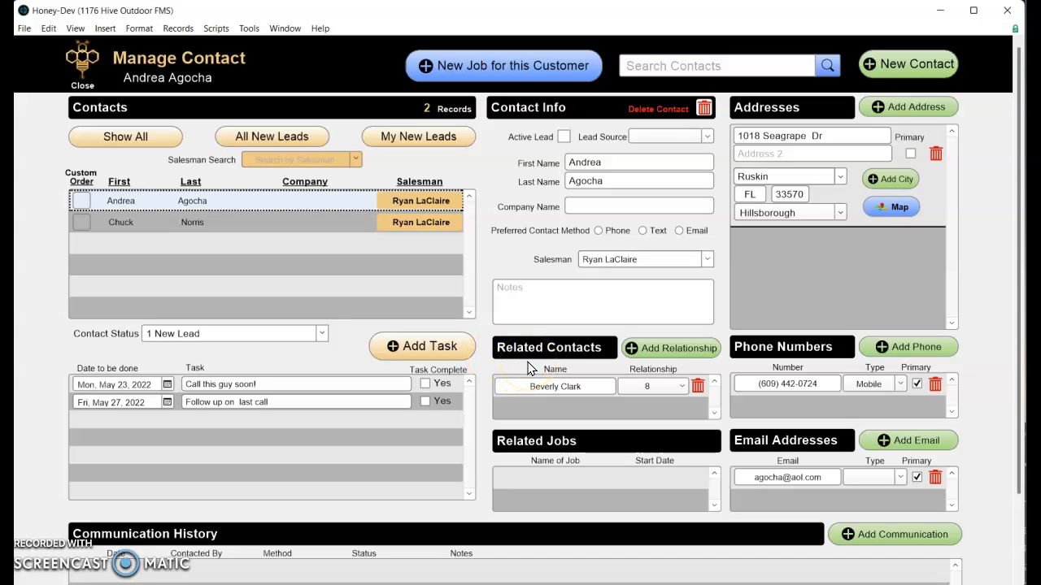
left_click(562, 387)
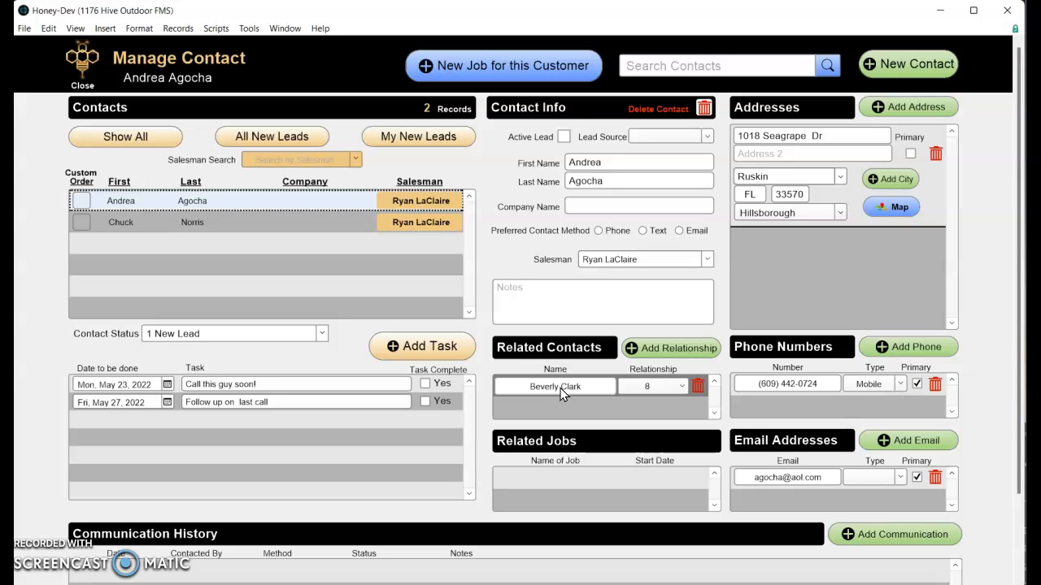
left_click(586, 387)
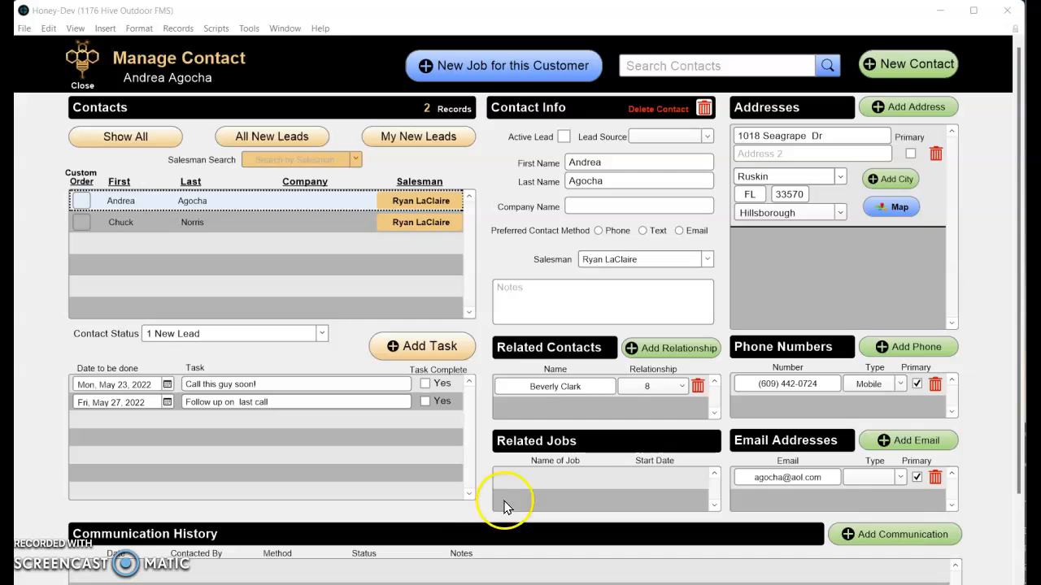
Add a new entry to the contact's communication history, leaving its method and status blank
scroll(982, 445, "down", 3)
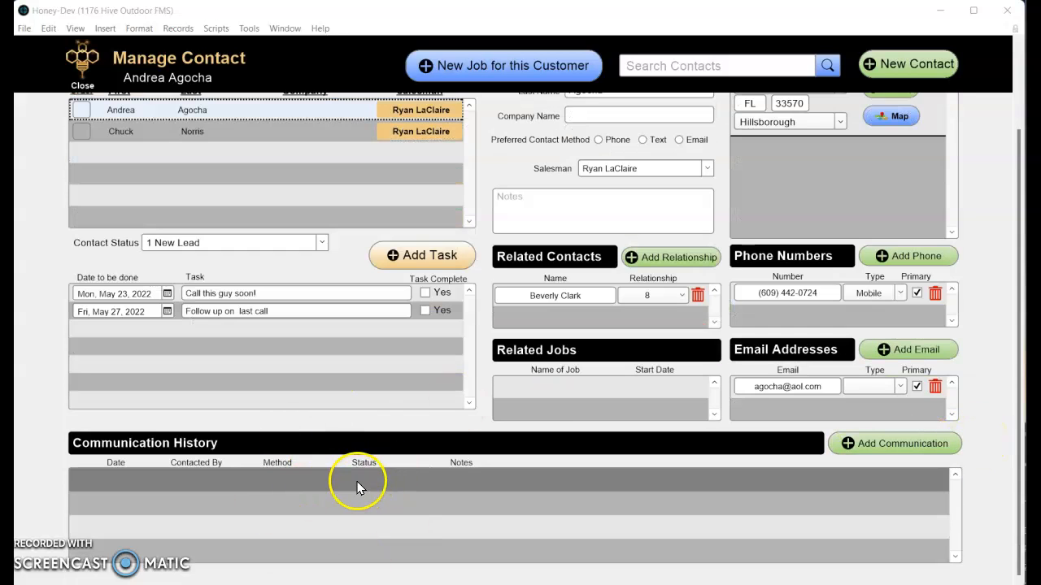
left_click(901, 446)
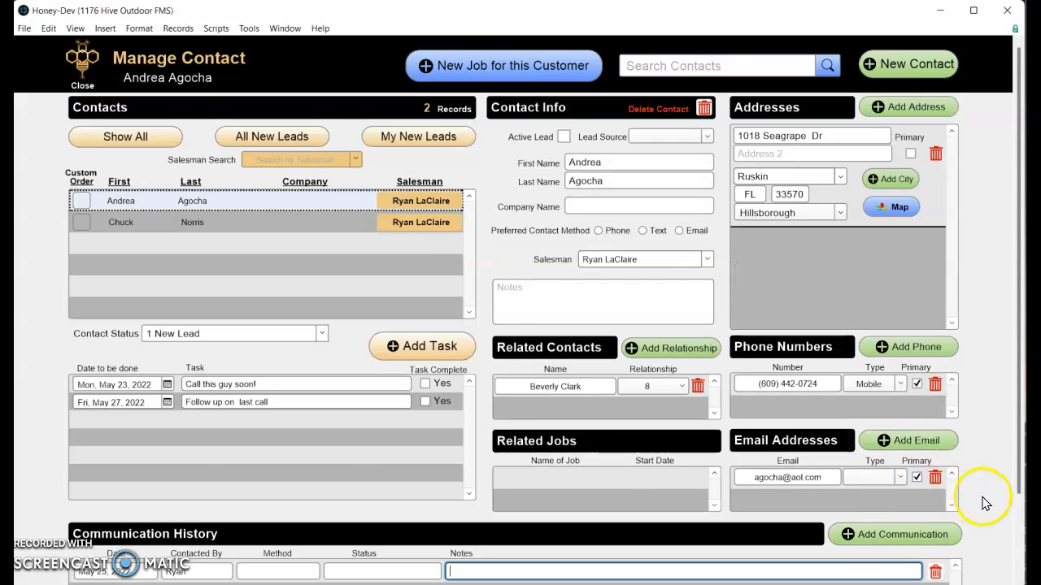
scroll(967, 504, "down", 3)
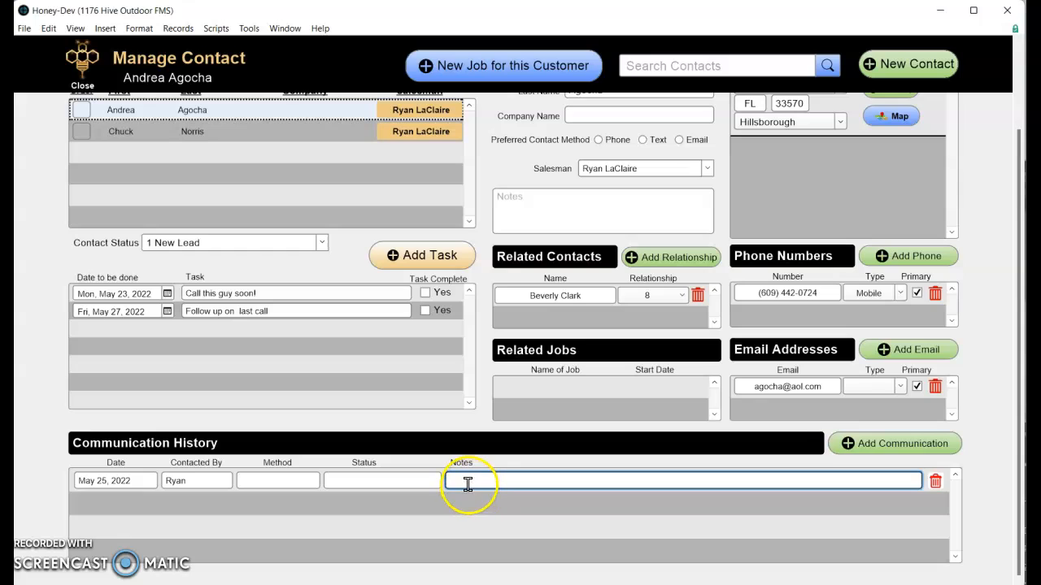
left_click(244, 484)
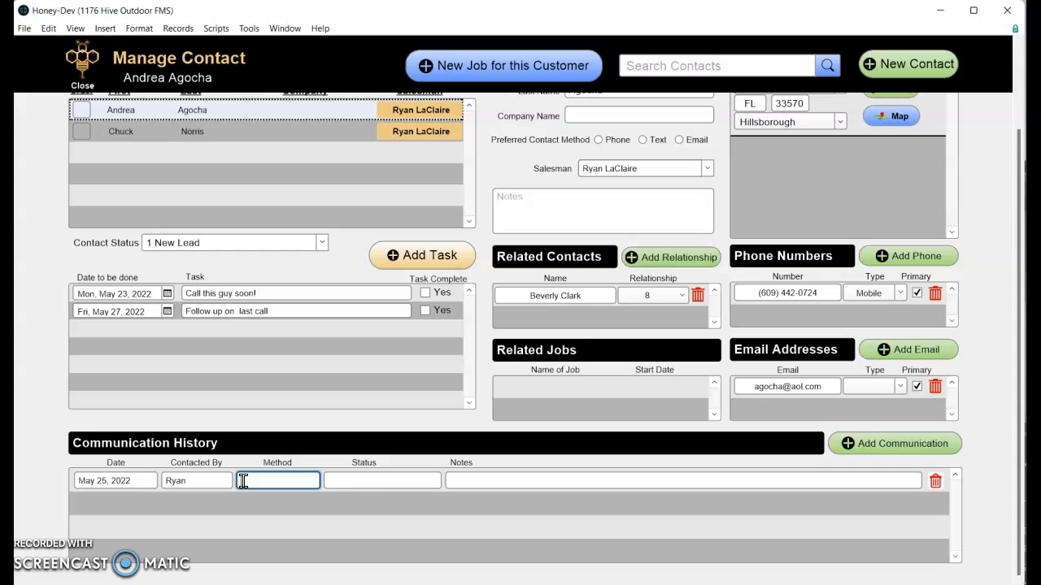
left_click(358, 481)
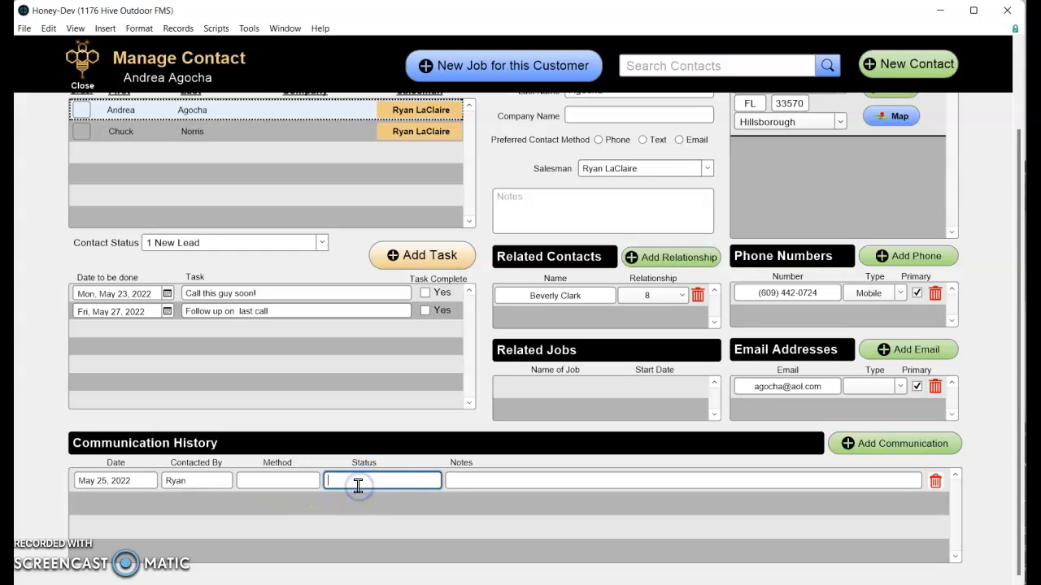
Enter the note "This person is really excited about moving forward" in the new communication entry
left_click(467, 481)
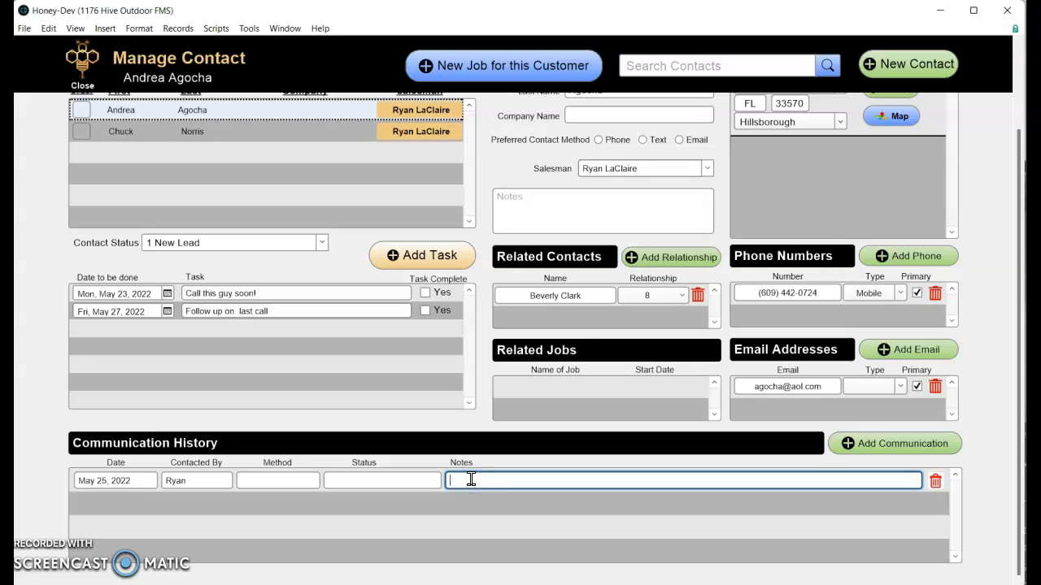
type("This person is really excited about mmo")
key("BackSpace")
key("BackSpace")
key("BackSpace")
key("BackSpace")
type("moving forward")
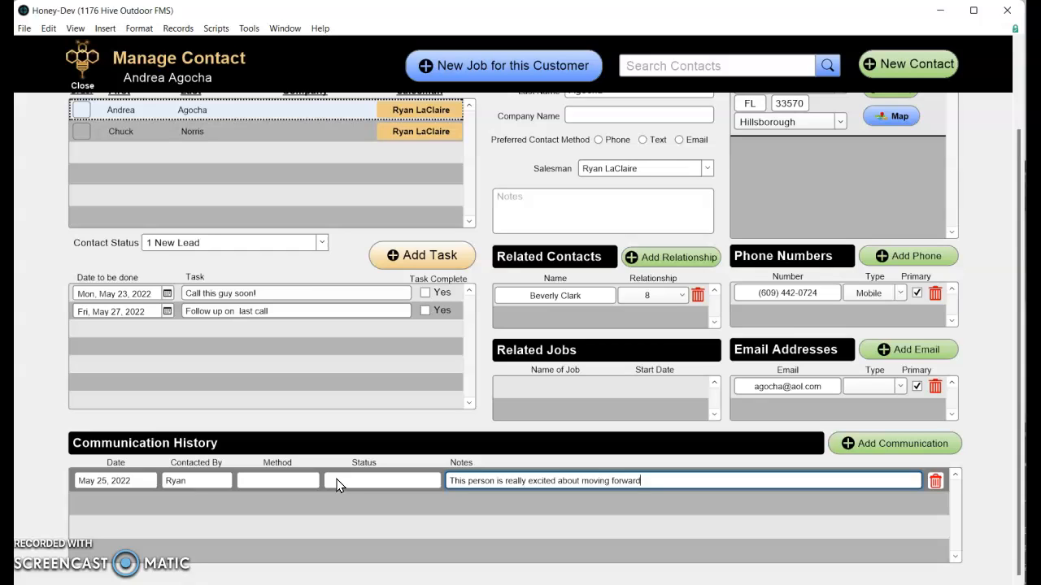
left_click(118, 490)
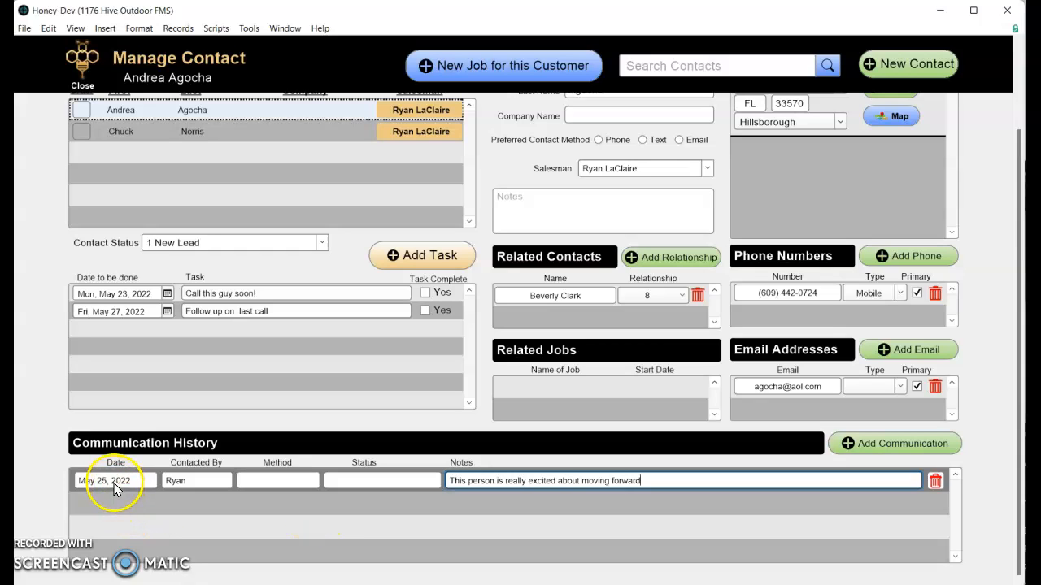
Mark the task "Call this guy soon!" as complete
left_click(167, 313)
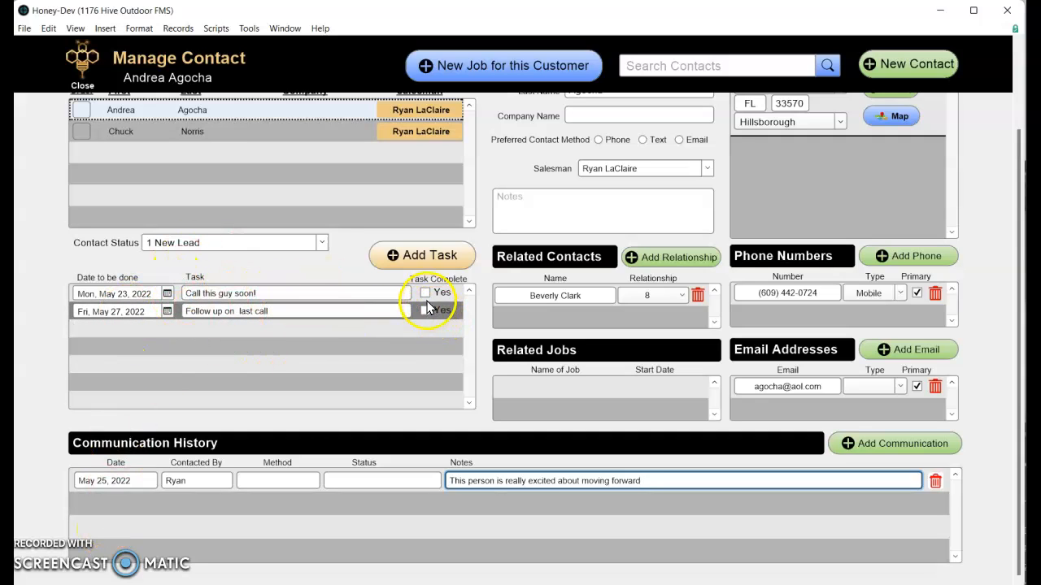
left_click(425, 292)
left_click(342, 269)
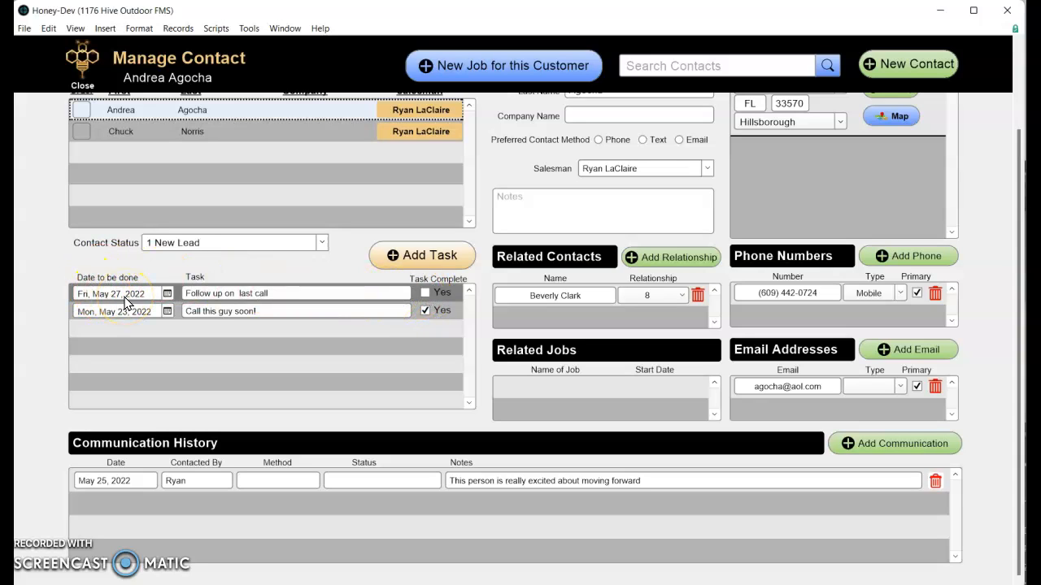
left_click(130, 332)
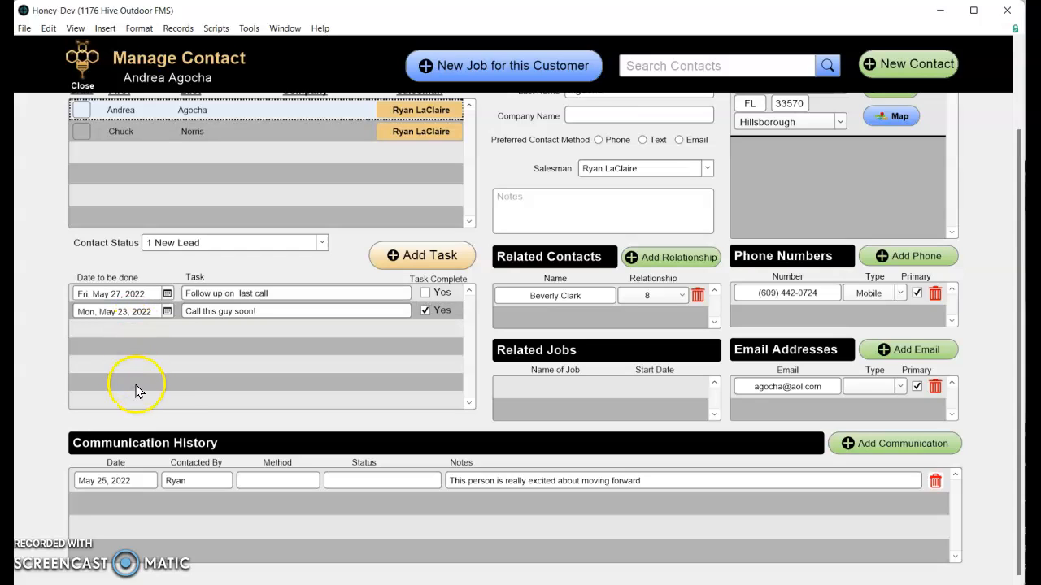